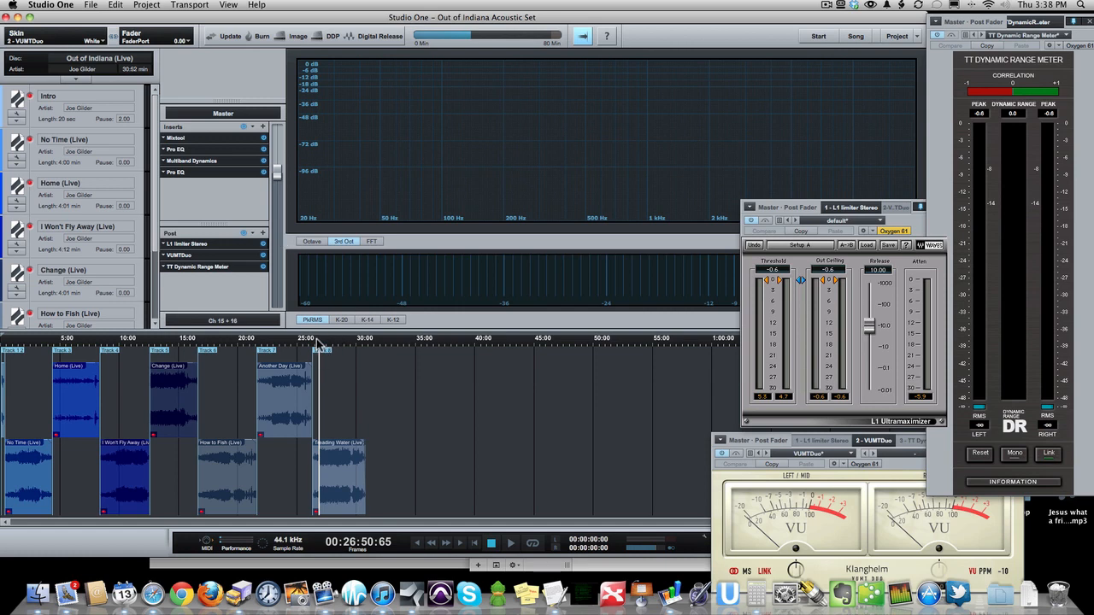
# Audition Treading Water (Live) from just before its full section, then stop and place the playhead at that section's start, about 26:53
pyautogui.moveTo(321, 342); pyautogui.dragTo(318, 393)
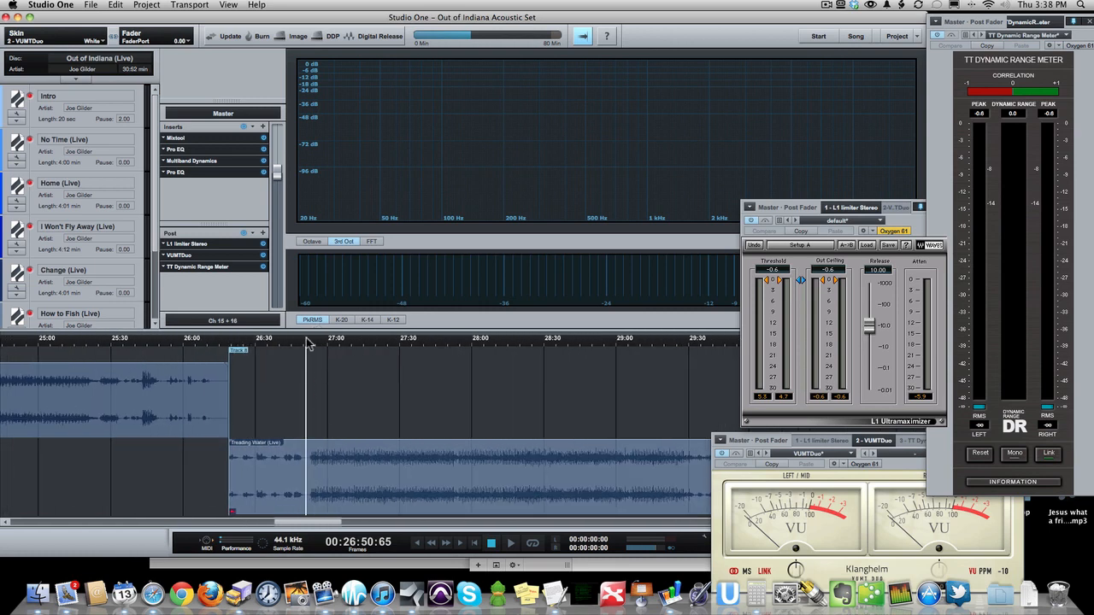
pyautogui.moveTo(308, 344); pyautogui.dragTo(320, 299)
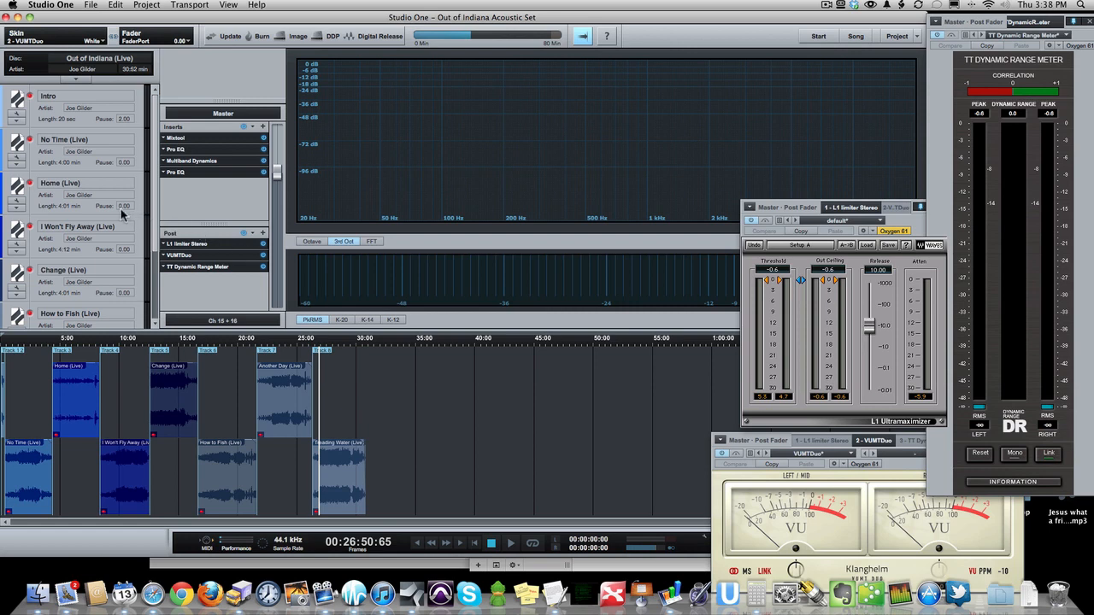
pyautogui.scroll(-3, 121, 213)
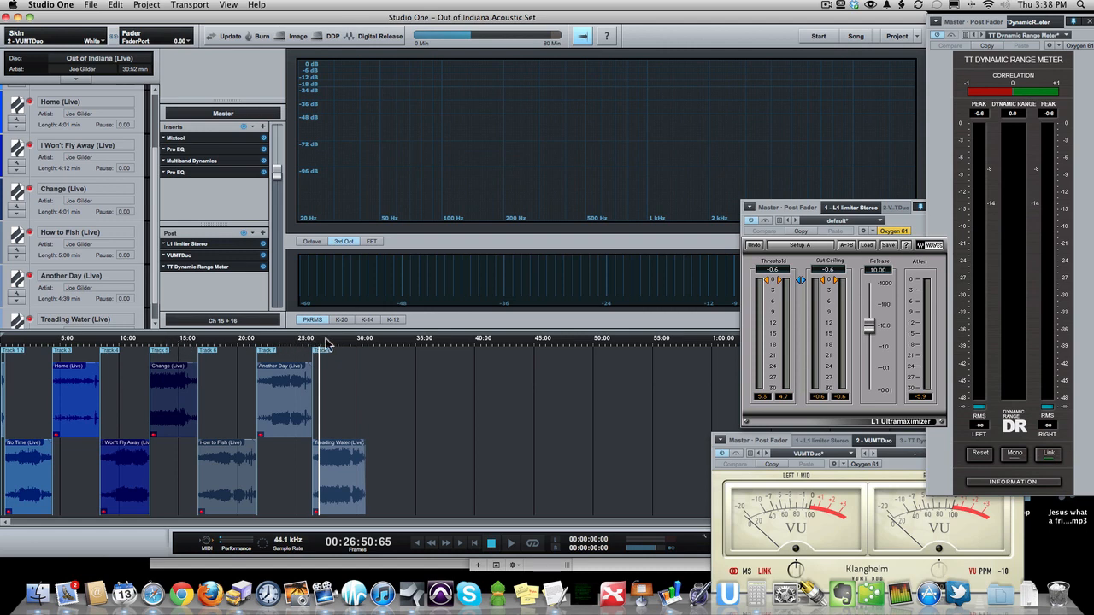
pyautogui.moveTo(325, 342); pyautogui.dragTo(323, 402)
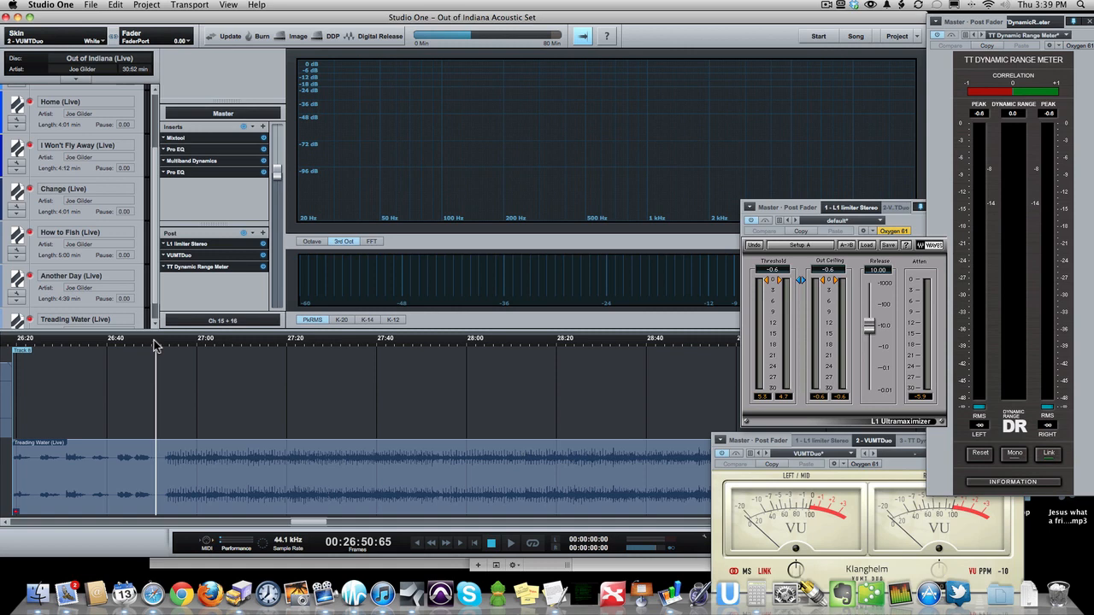
pyautogui.press('space')
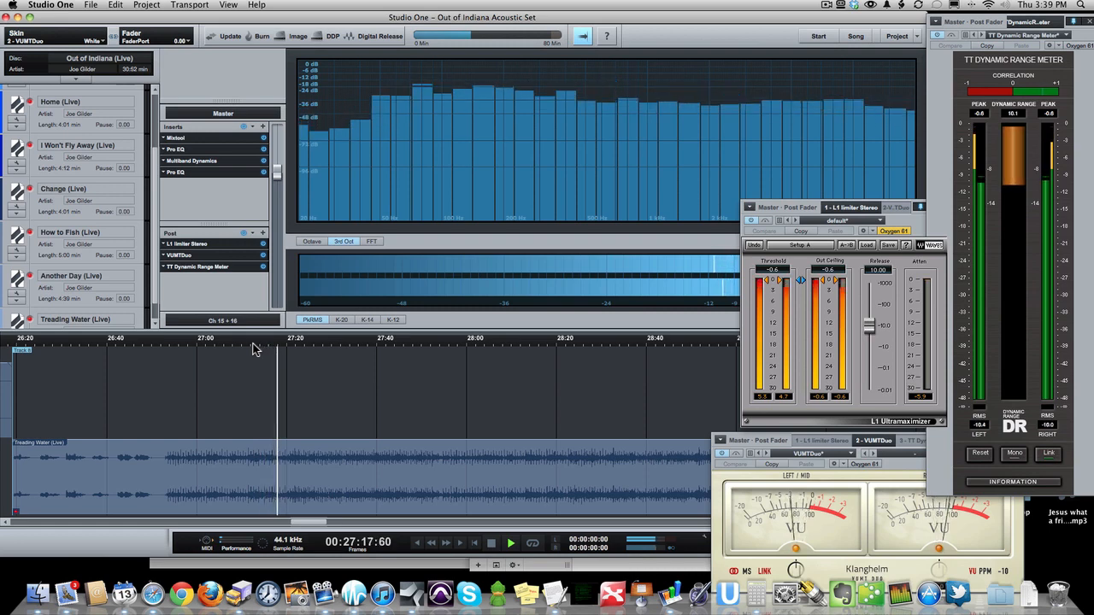
pyautogui.press('space')
pyautogui.click(167, 349)
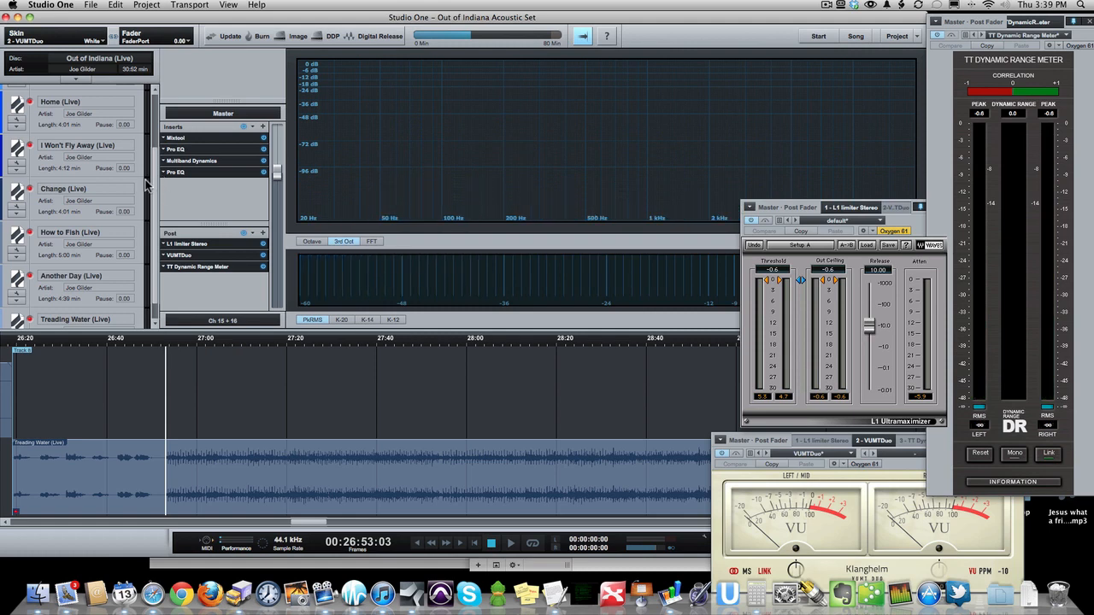
# Select individual songs in the track list to examine their insert racks, finishing on Treading Water (Live)
pyautogui.scroll(2, 149, 195)
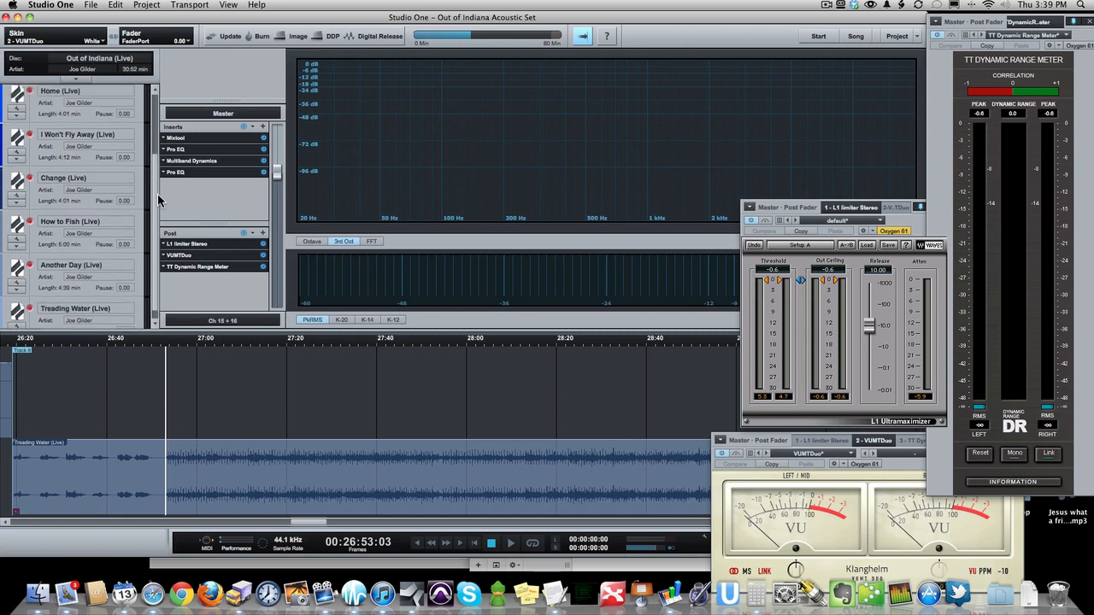
pyautogui.moveTo(218, 345); pyautogui.dragTo(219, 261)
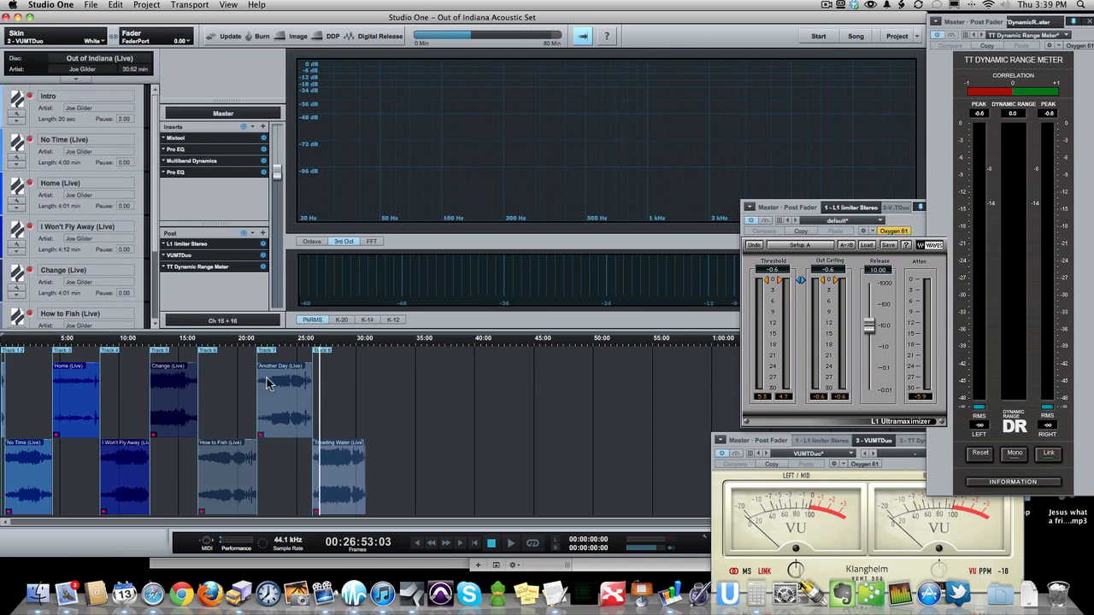
pyautogui.click(328, 465)
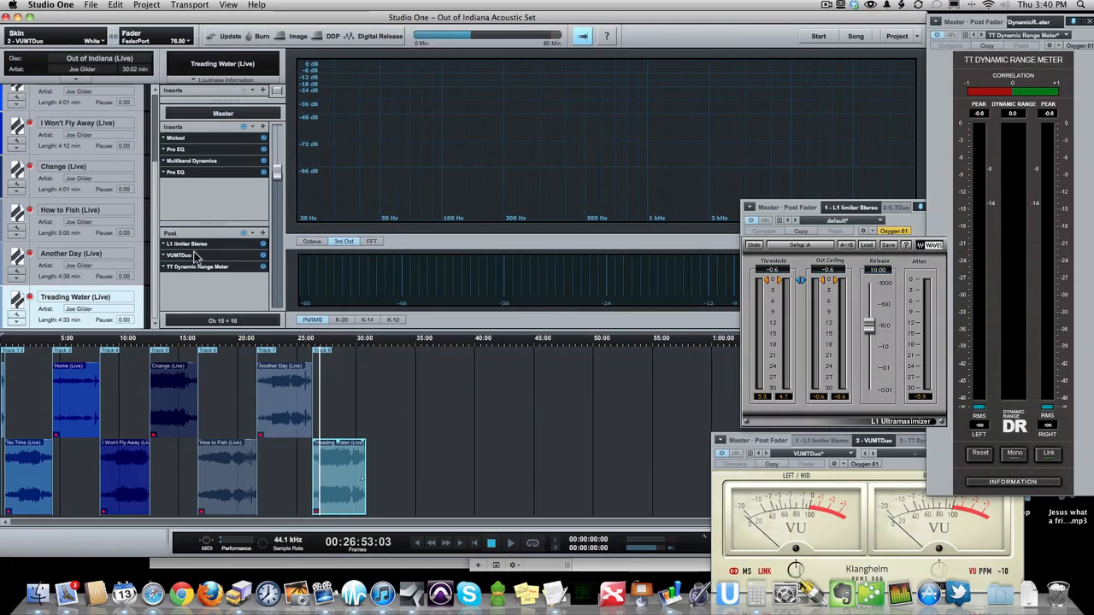
pyautogui.click(53, 278)
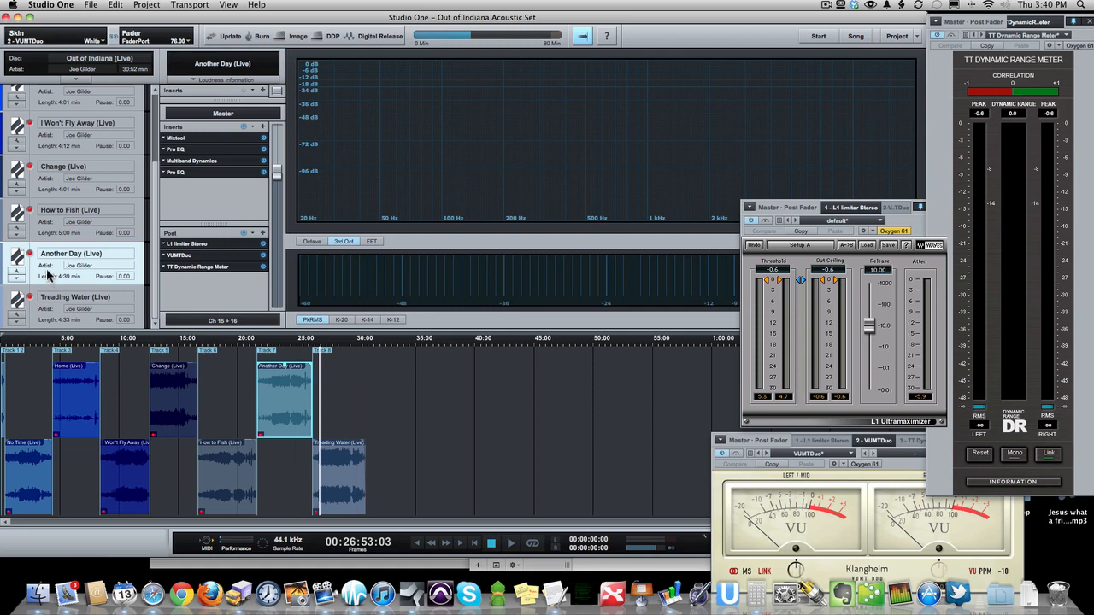
pyautogui.click(82, 229)
pyautogui.click(91, 187)
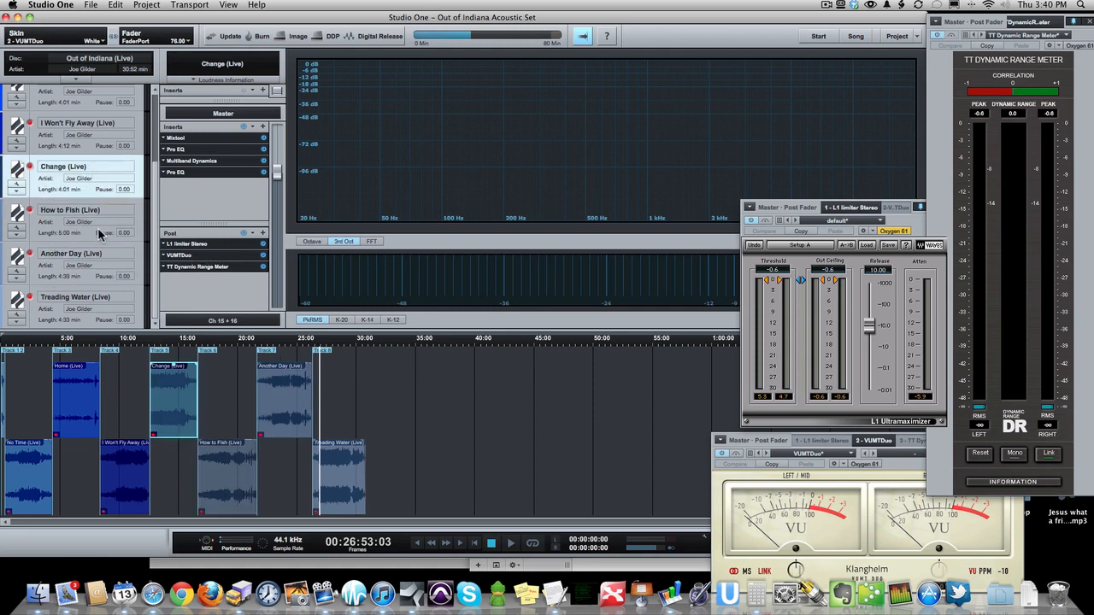
pyautogui.click(49, 236)
pyautogui.click(43, 276)
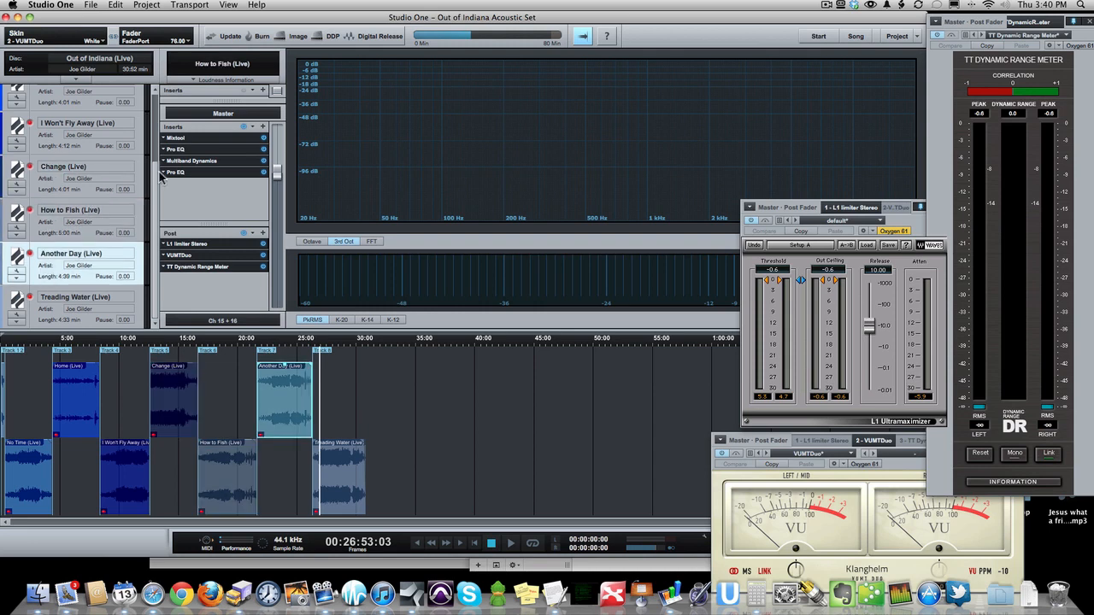
pyautogui.click(51, 109)
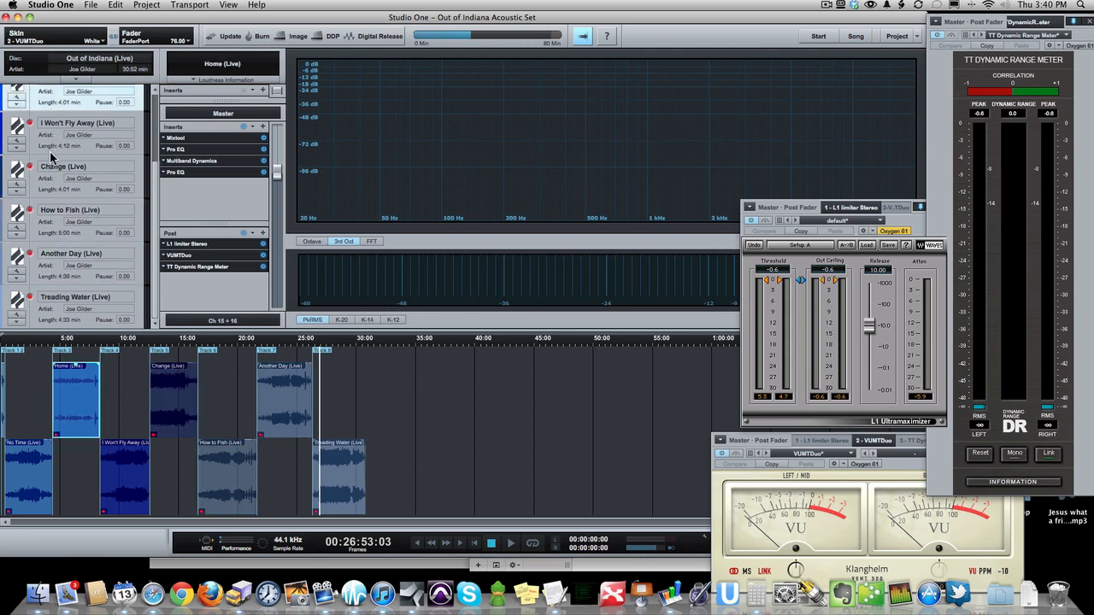
pyautogui.click(52, 147)
pyautogui.click(48, 190)
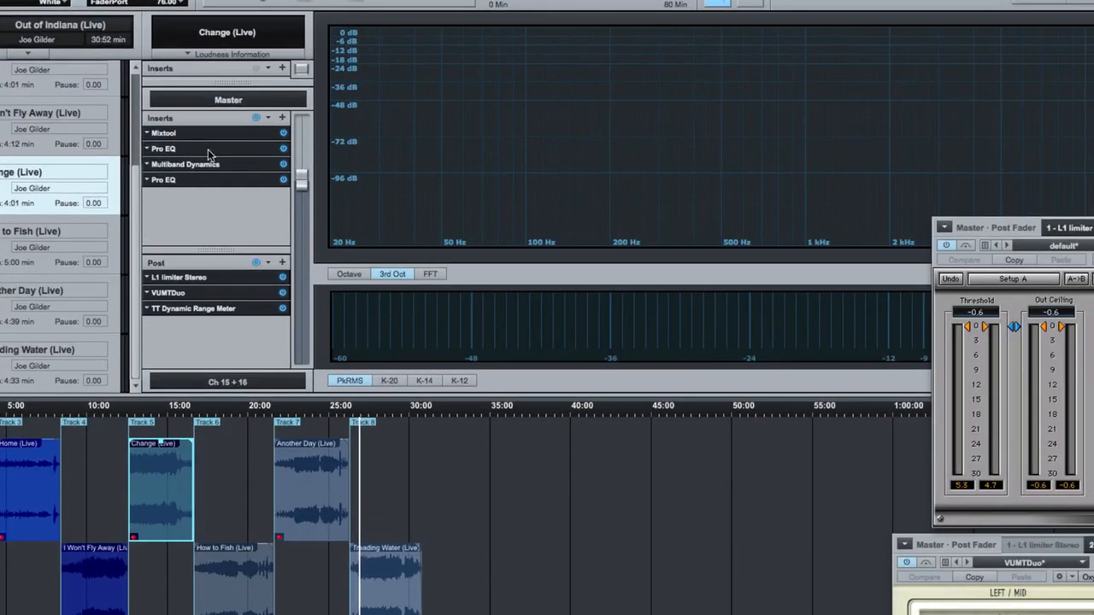
pyautogui.click(11, 374)
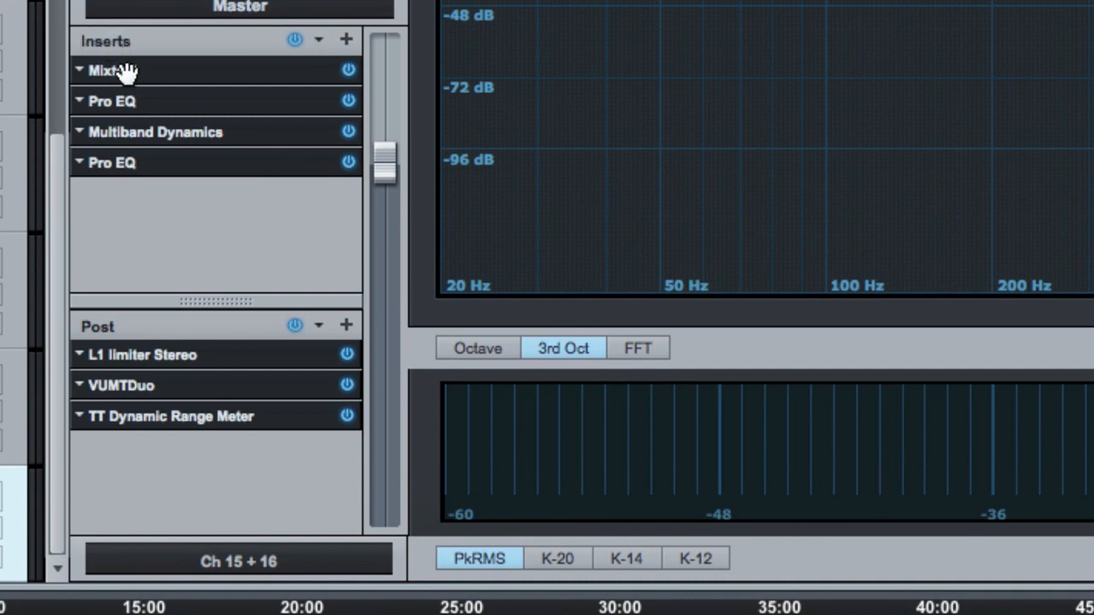
# Deactivate all master inserts, leave the post effects active, and audition Treading Water (Live) from 26:53
pyautogui.click(81, 70)
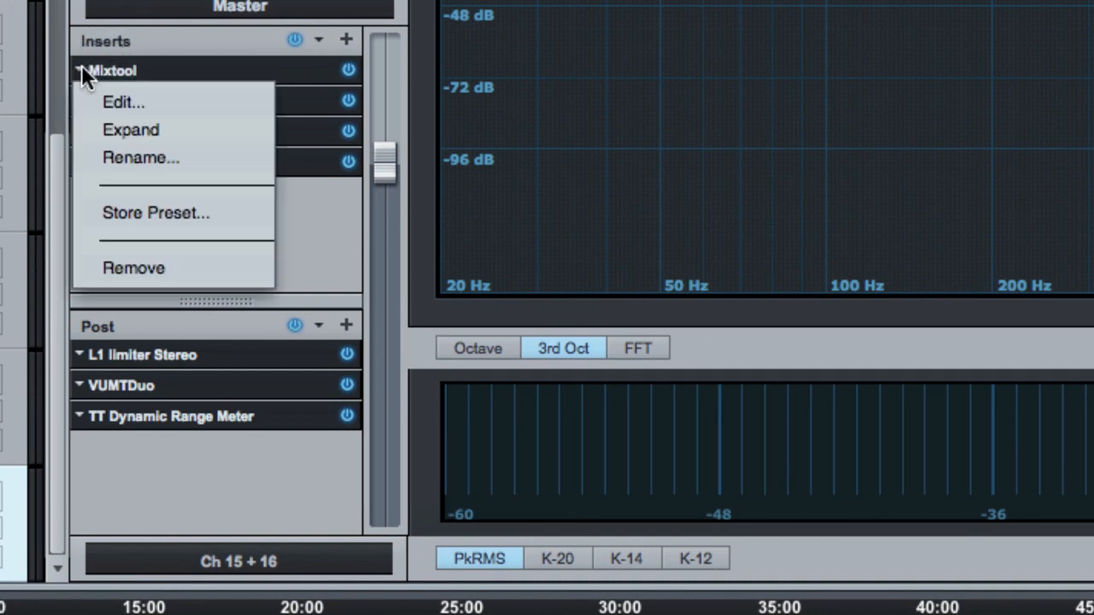
pyautogui.click(149, 58)
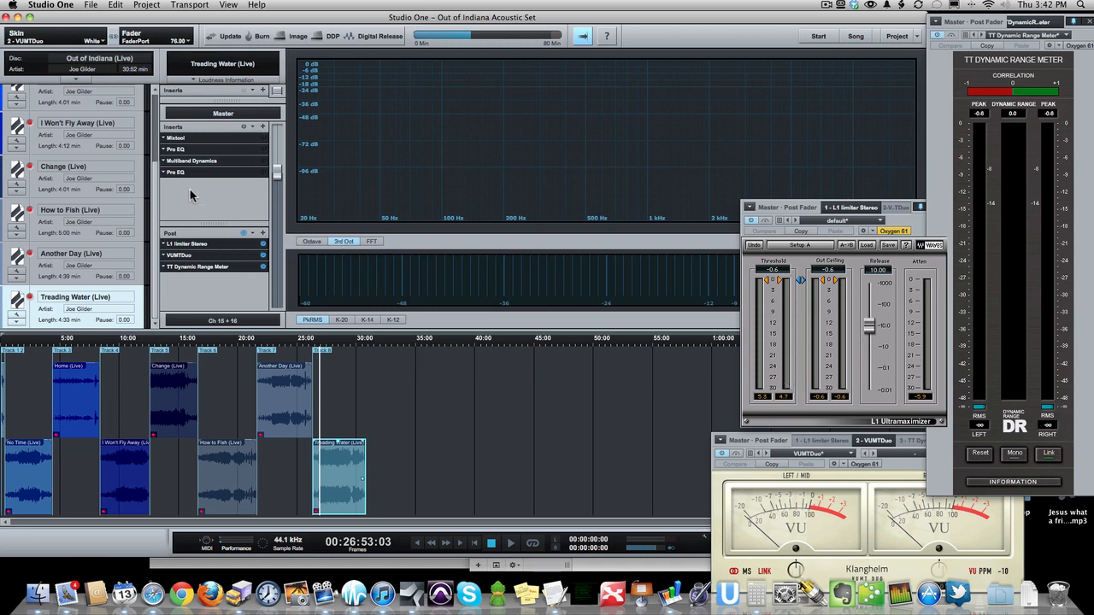
pyautogui.press('space')
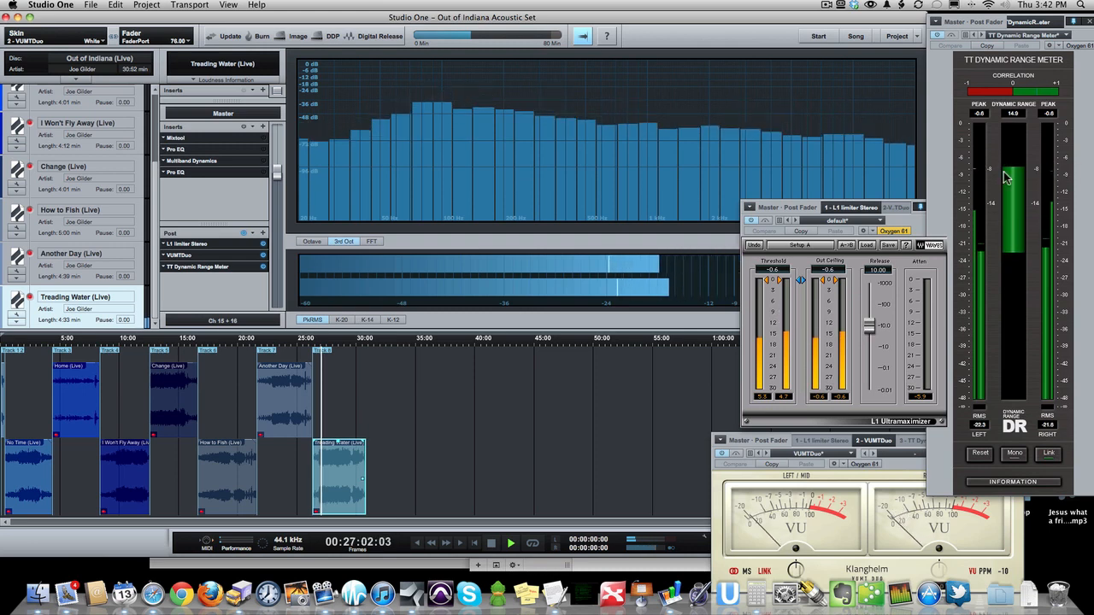
pyautogui.press('space')
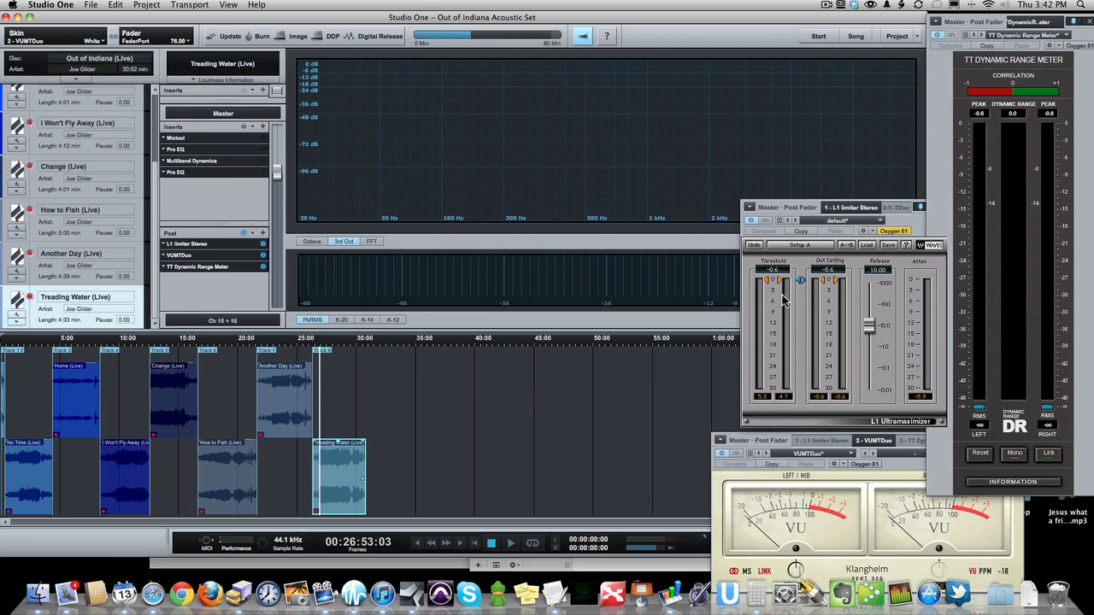
# Activate the master Mixtool with its gain at 11.00 dB and play Treading Water (Live) through it
pyautogui.doubleClick(227, 139)
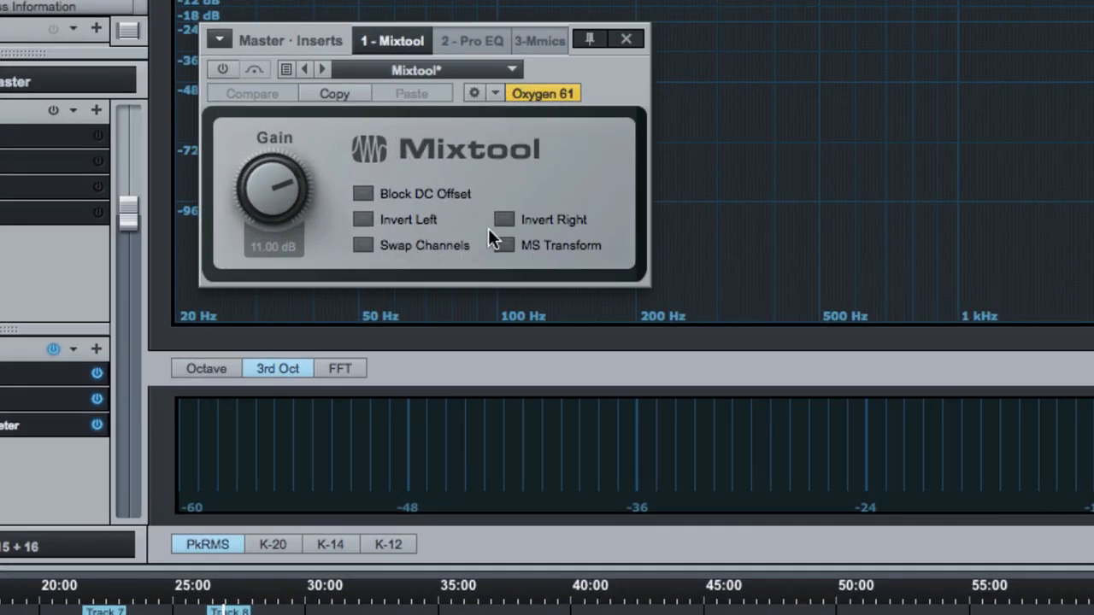
pyautogui.click(222, 68)
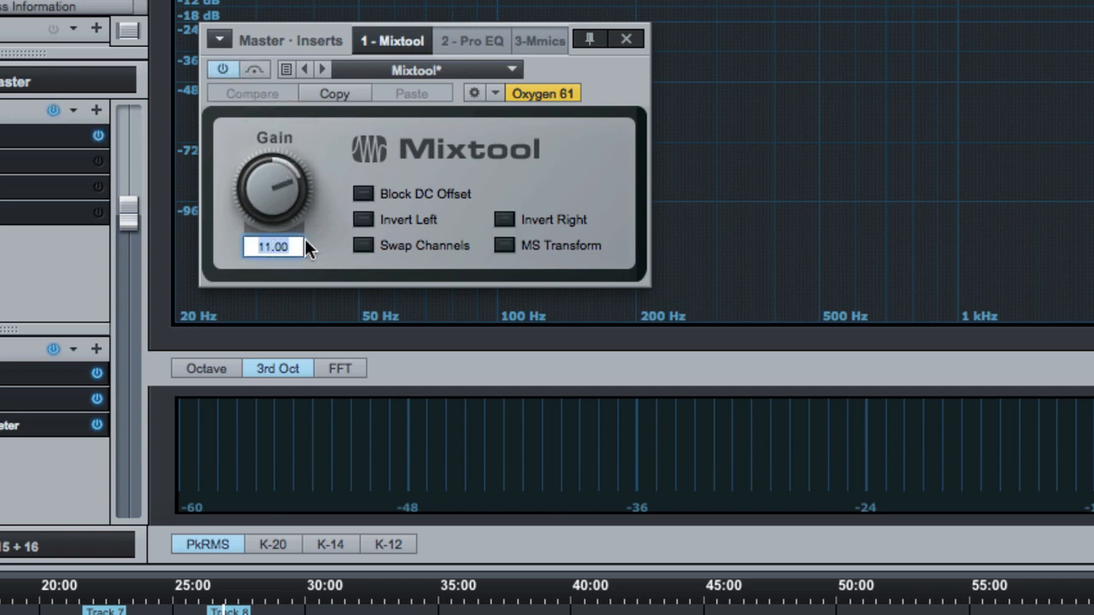
pyautogui.press('Return')
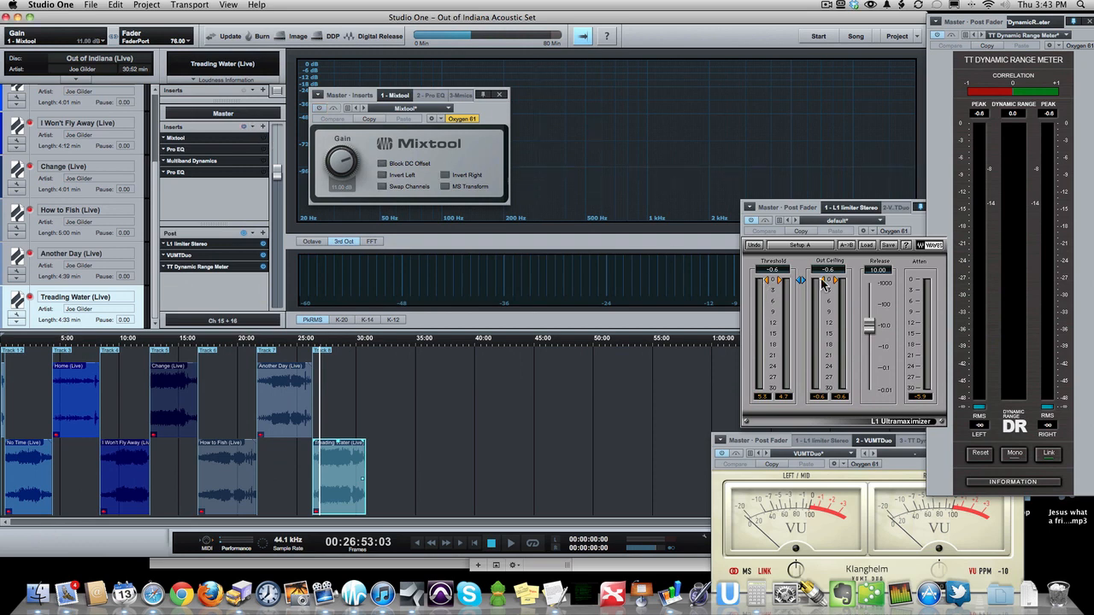
pyautogui.press('space')
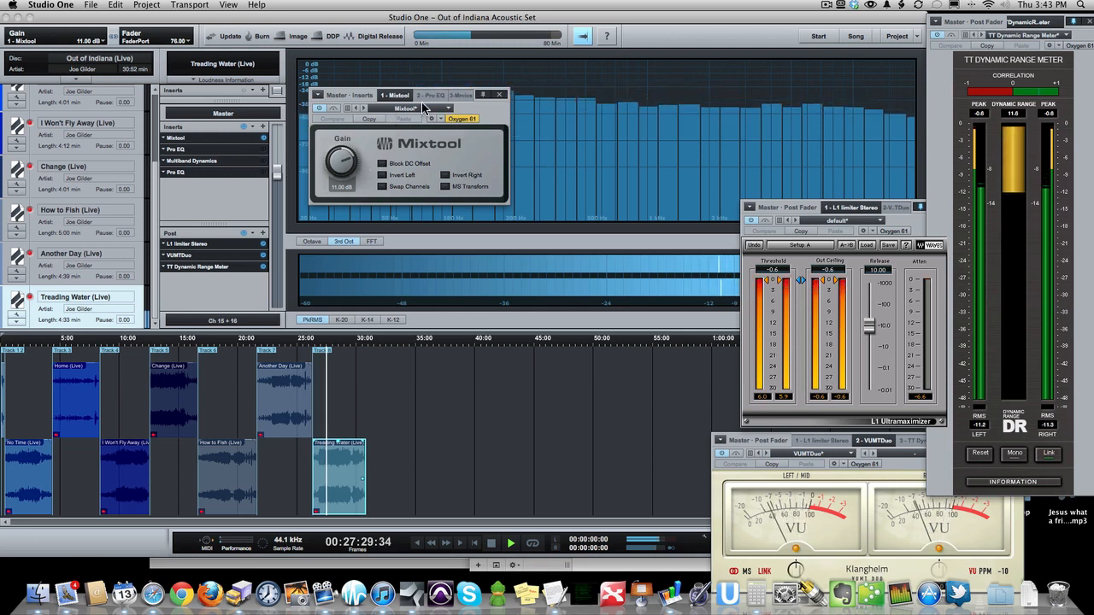
# Activate the first master Pro EQ during playback and compare the sound with the EQ bypassed and active, leaving it active
pyautogui.click(245, 151)
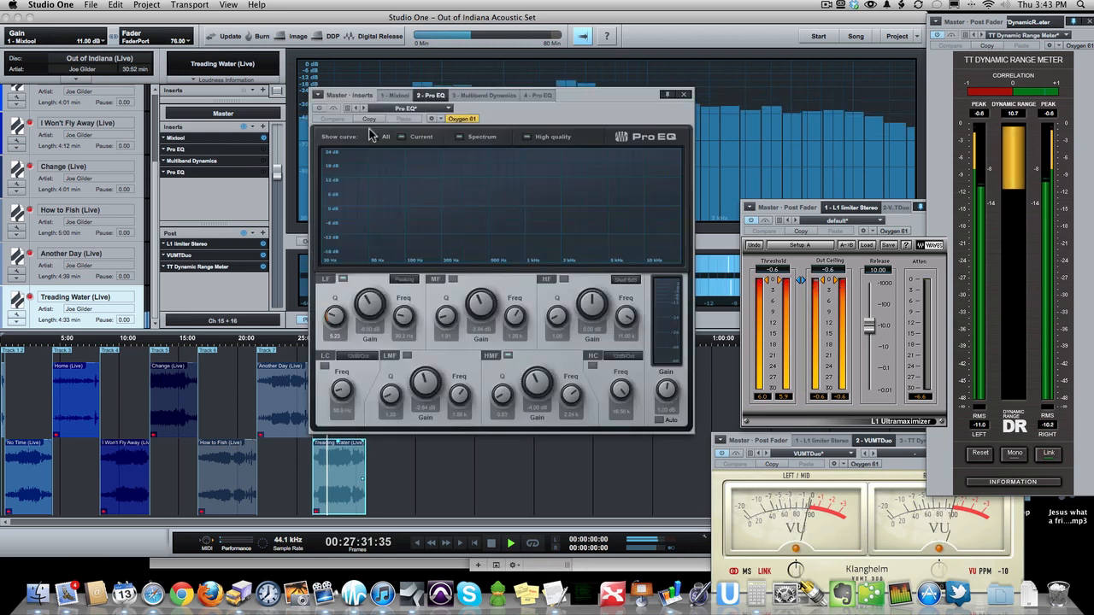
pyautogui.click(319, 109)
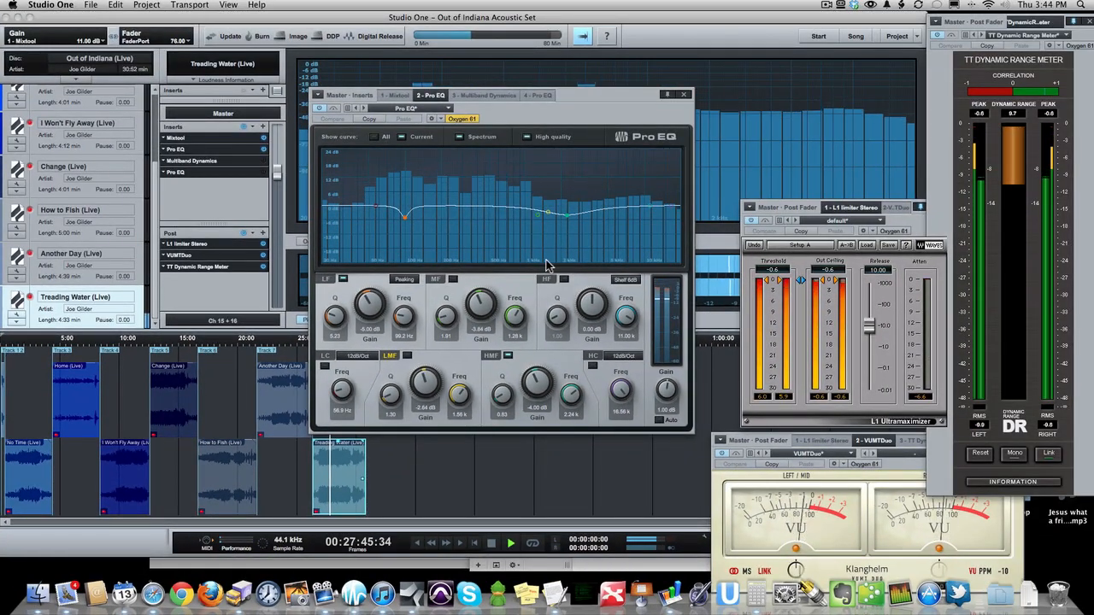
pyautogui.click(333, 108)
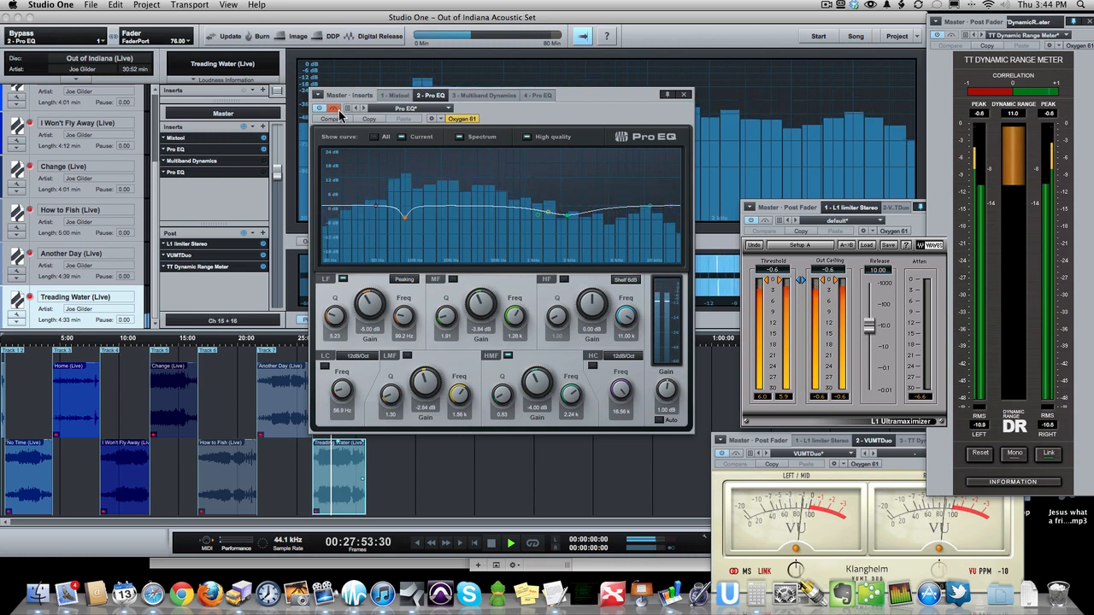
pyautogui.click(333, 108)
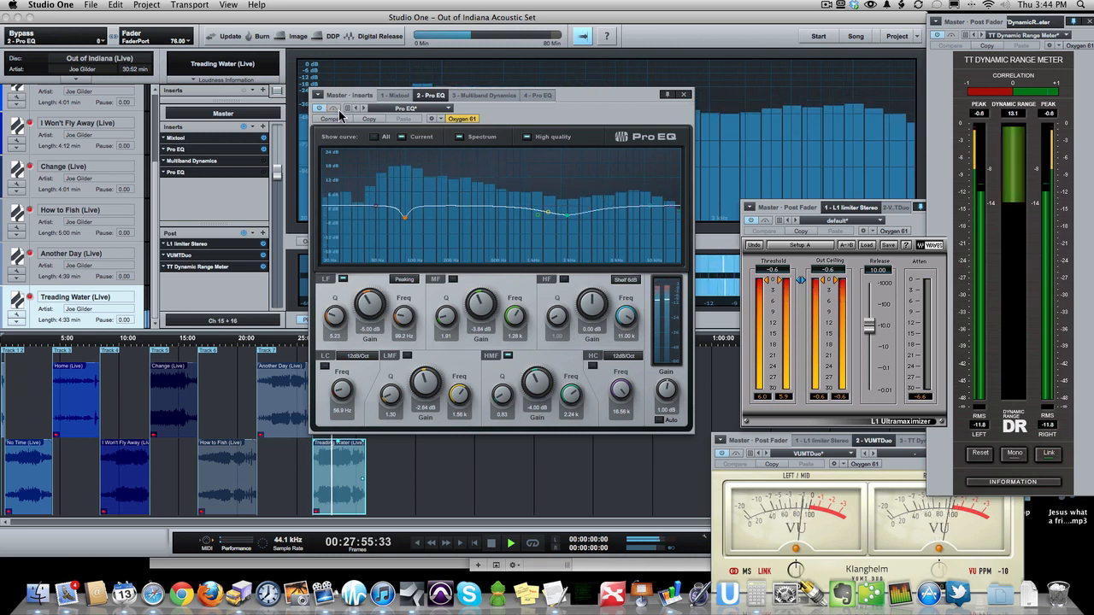
pyautogui.click(334, 108)
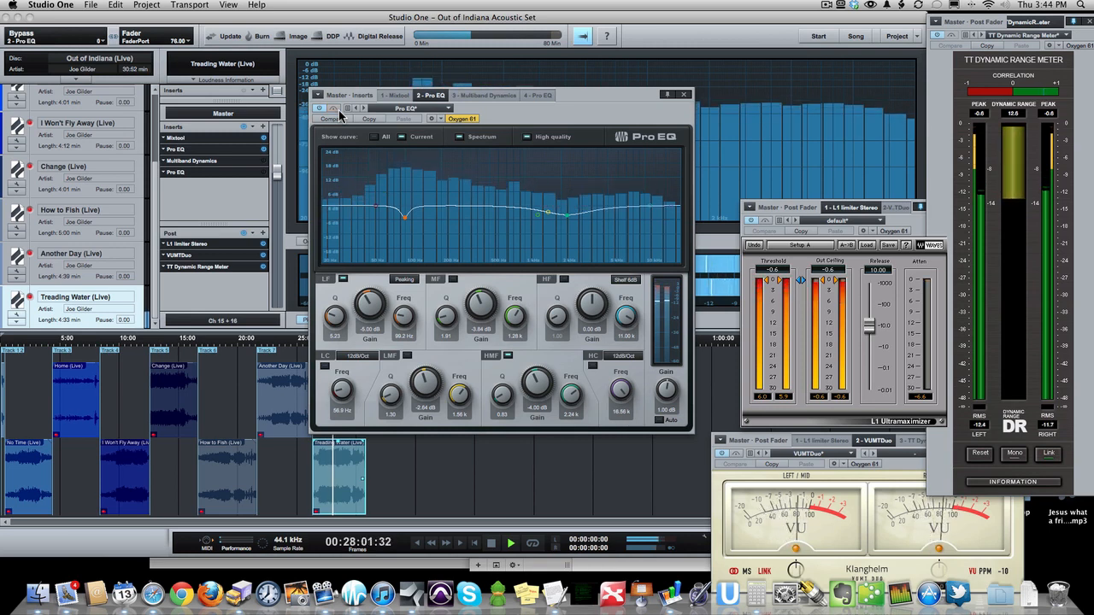
pyautogui.press('space')
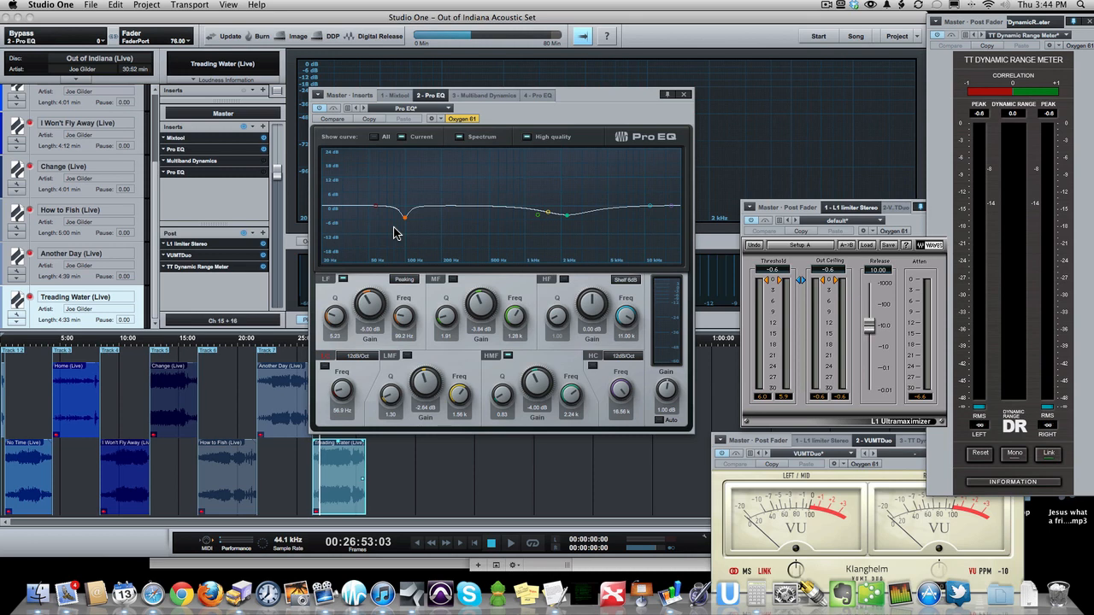
# Activate the master Multiband Dynamics and play Treading Water (Live) through it with the plug-in window open
pyautogui.click(252, 163)
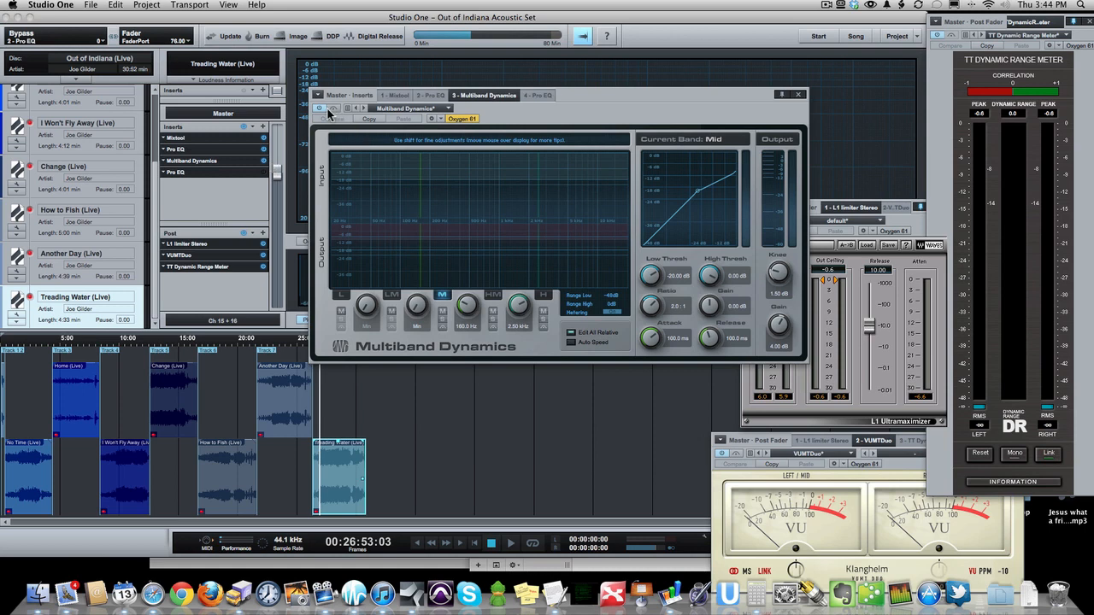
pyautogui.moveTo(595, 111); pyautogui.dragTo(562, 109)
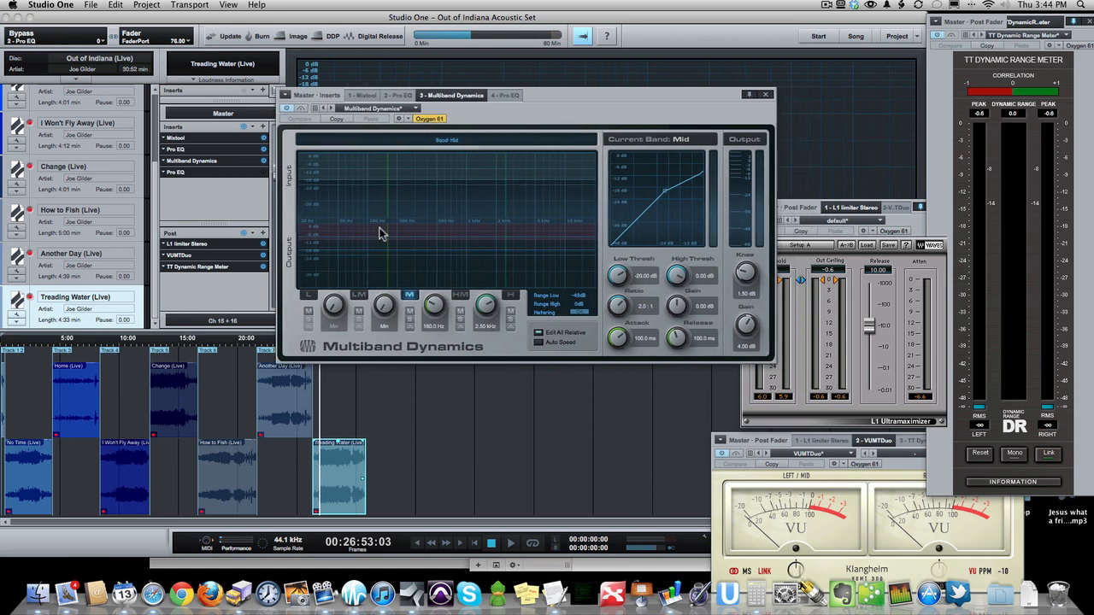
pyautogui.press('space')
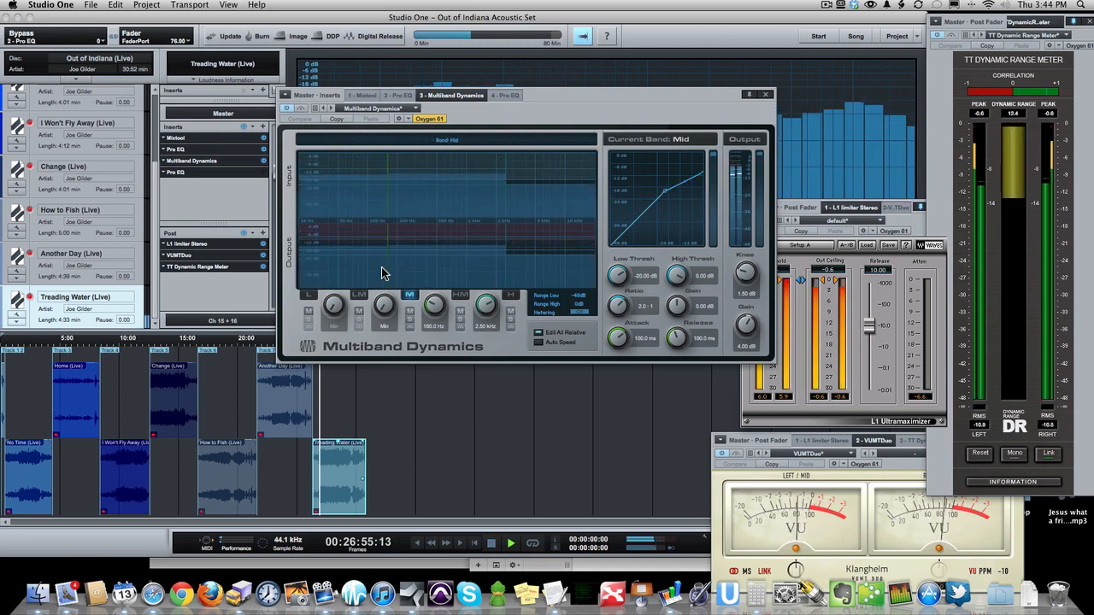
# Examine the gain reduction of the Mid, High Mid and High bands during playback, and compare the sound with Multiband Dynamics bypassed and active
pyautogui.click(530, 276)
pyautogui.click(541, 276)
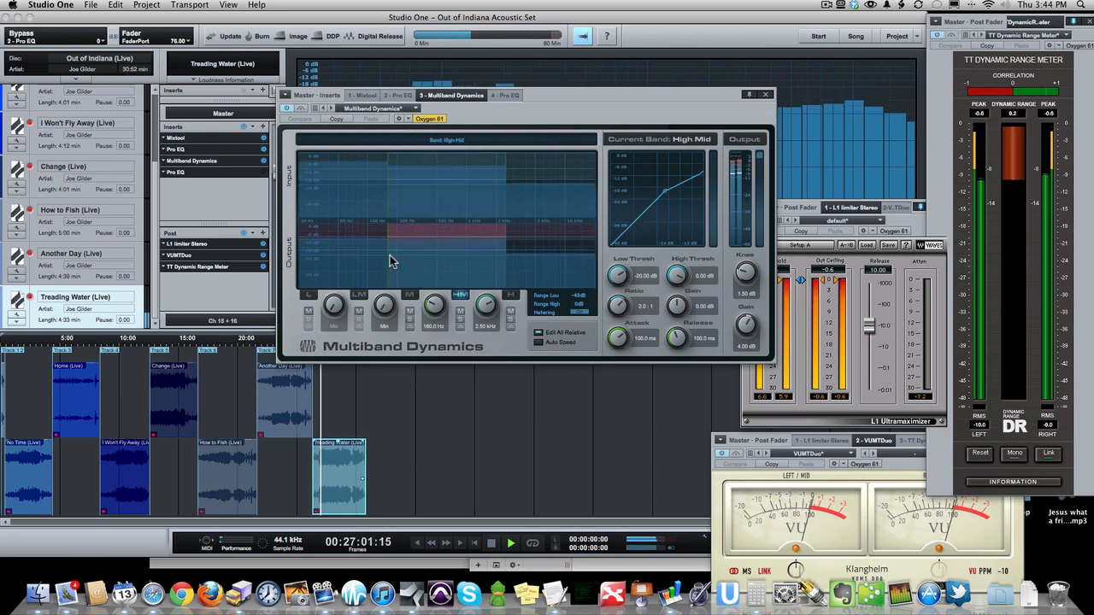
pyautogui.click(357, 263)
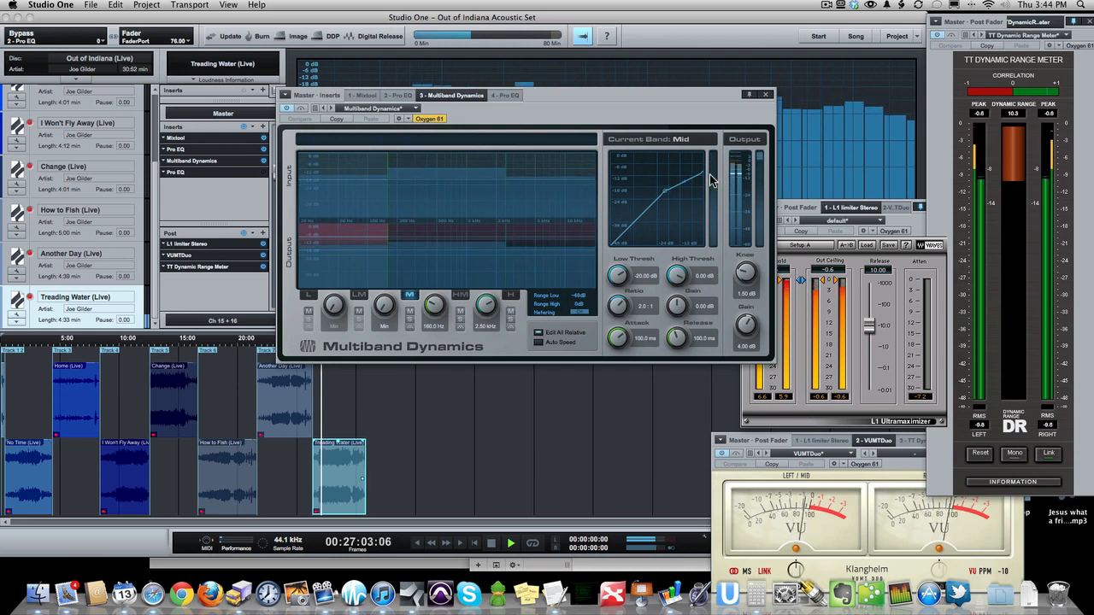
pyautogui.click(449, 260)
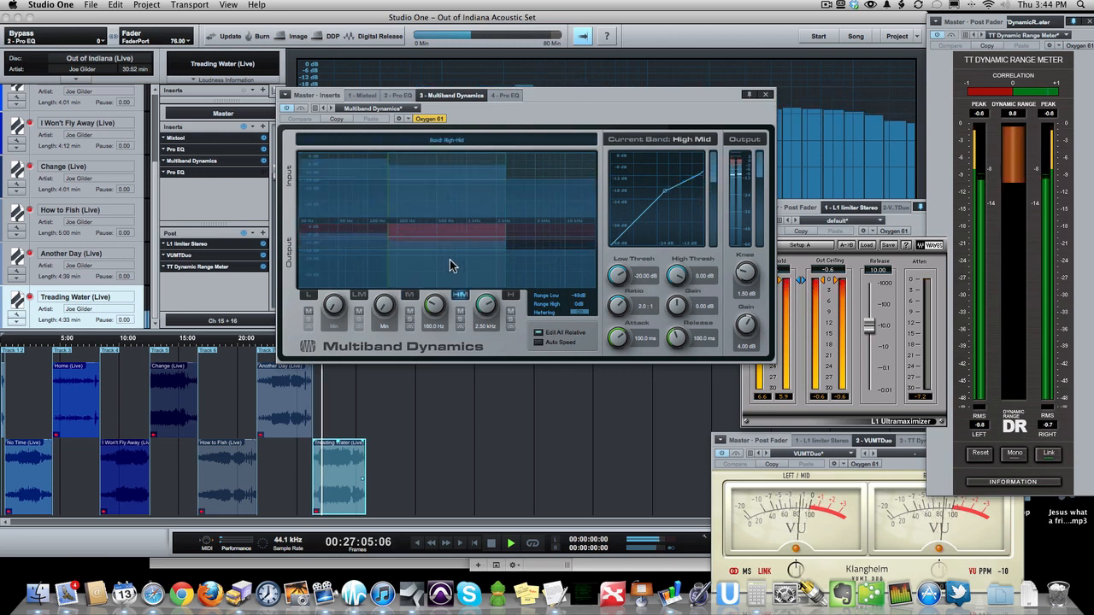
pyautogui.click(575, 282)
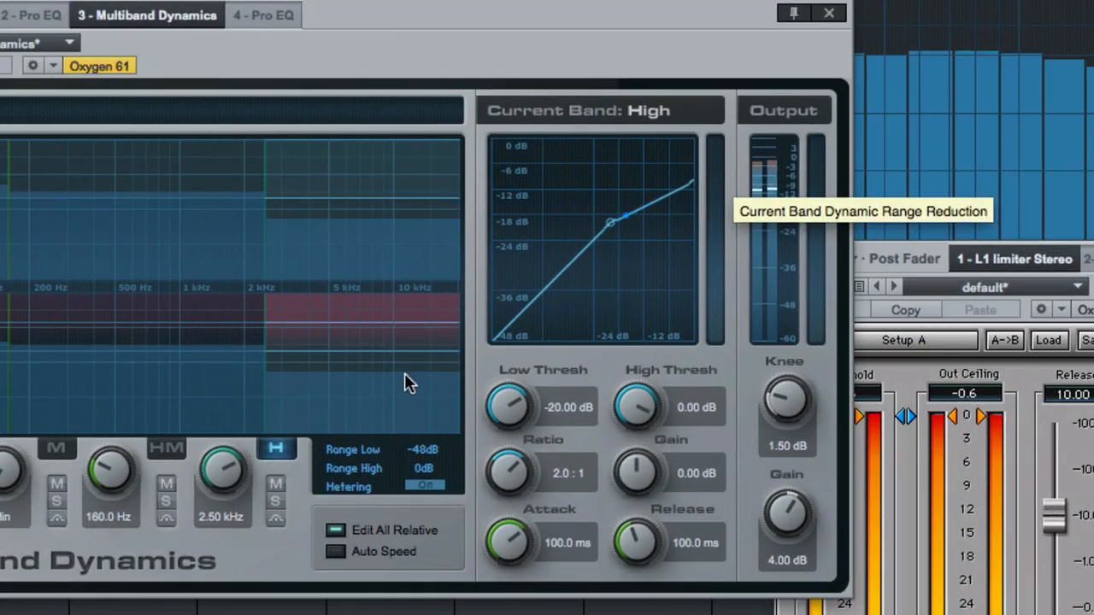
pyautogui.click(219, 411)
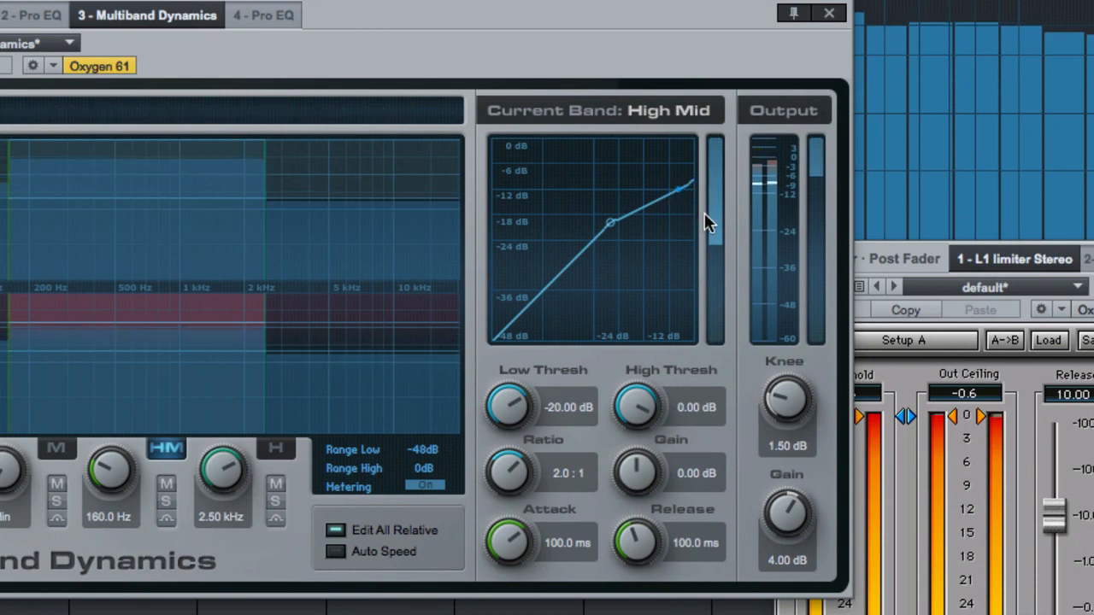
pyautogui.click(2, 386)
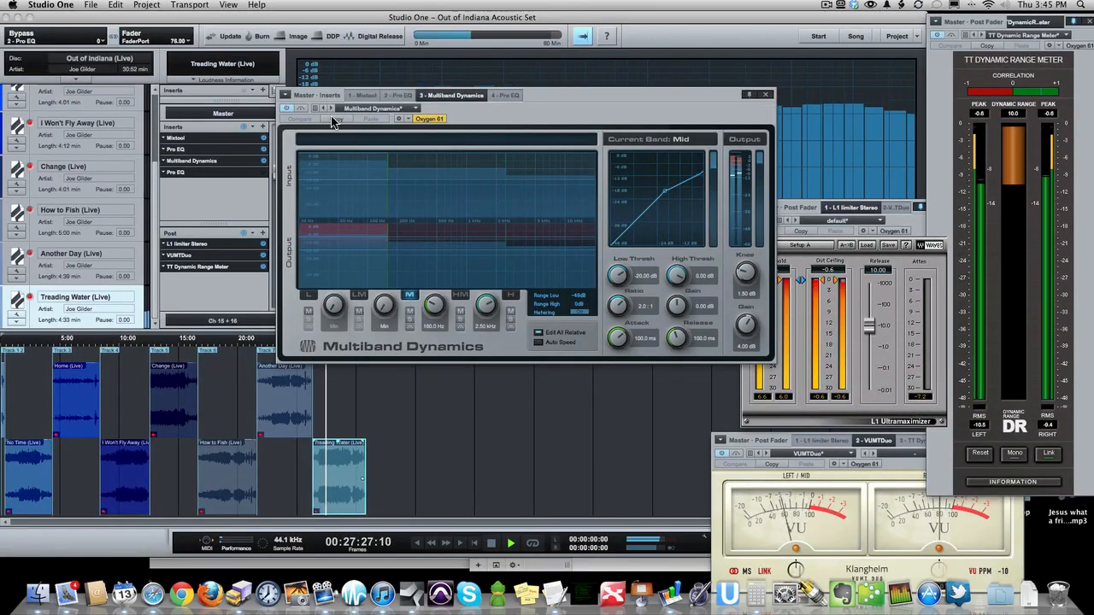
pyautogui.click(302, 110)
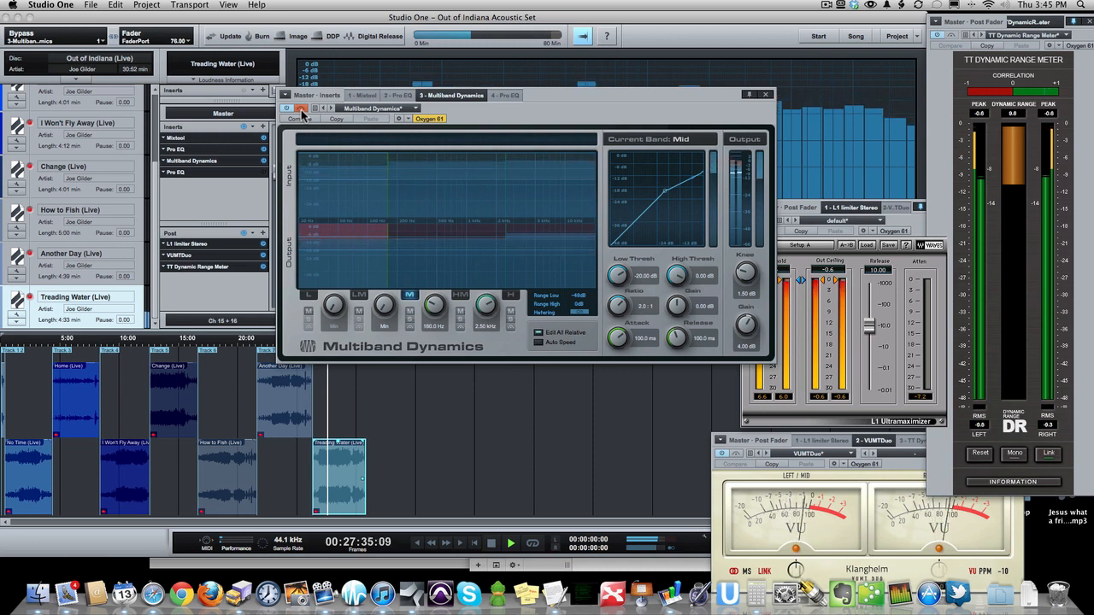
pyautogui.click(301, 111)
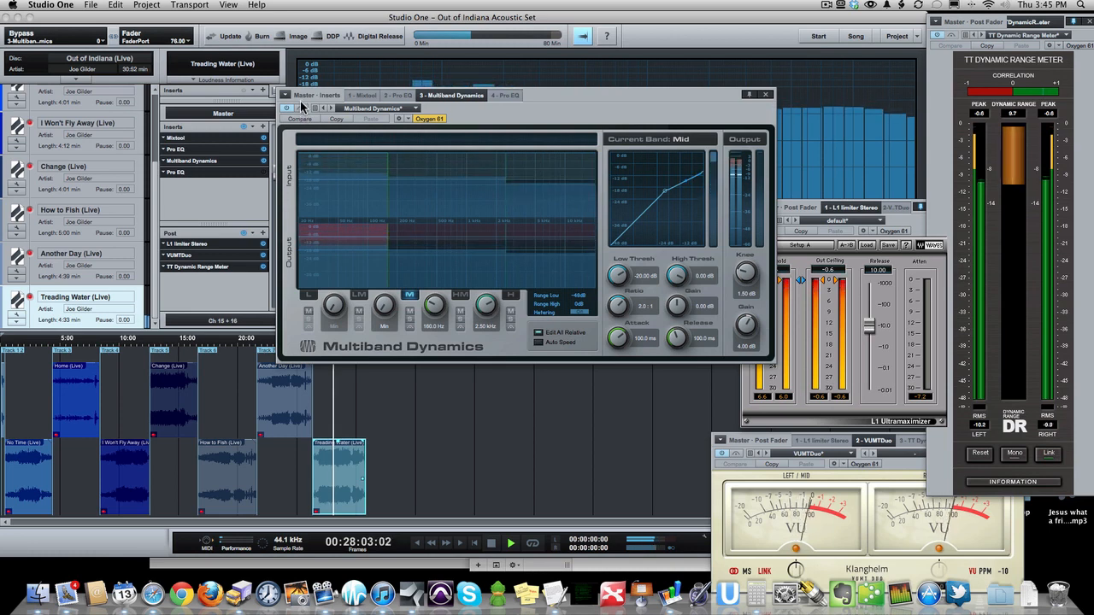
# Activate the second Pro EQ at the end of the master insert chain during playback and close the insert window
pyautogui.click(502, 95)
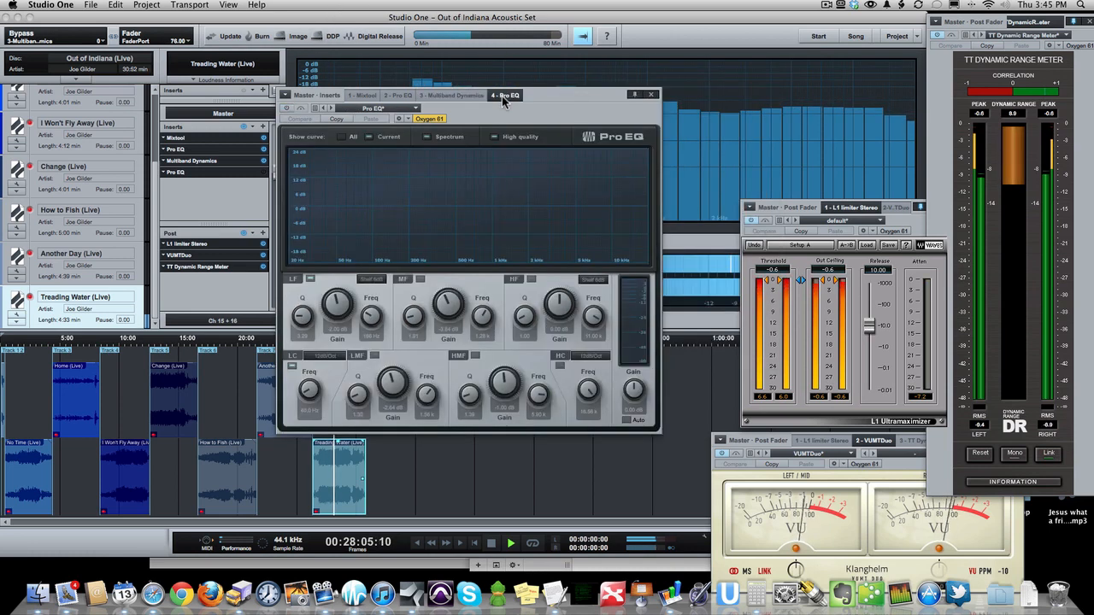
pyautogui.click(287, 109)
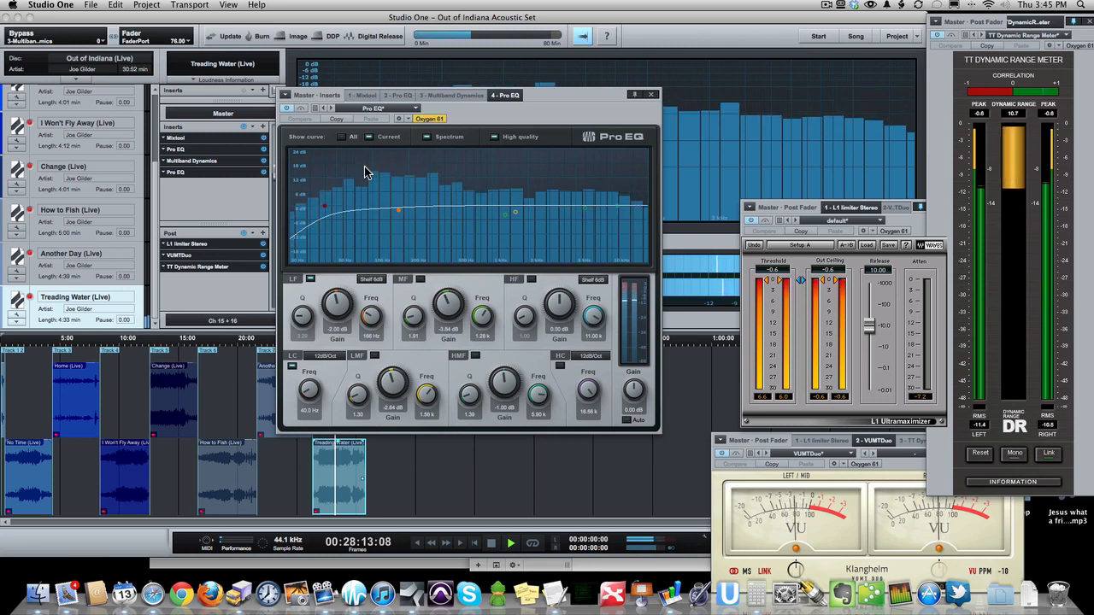
pyautogui.click(650, 95)
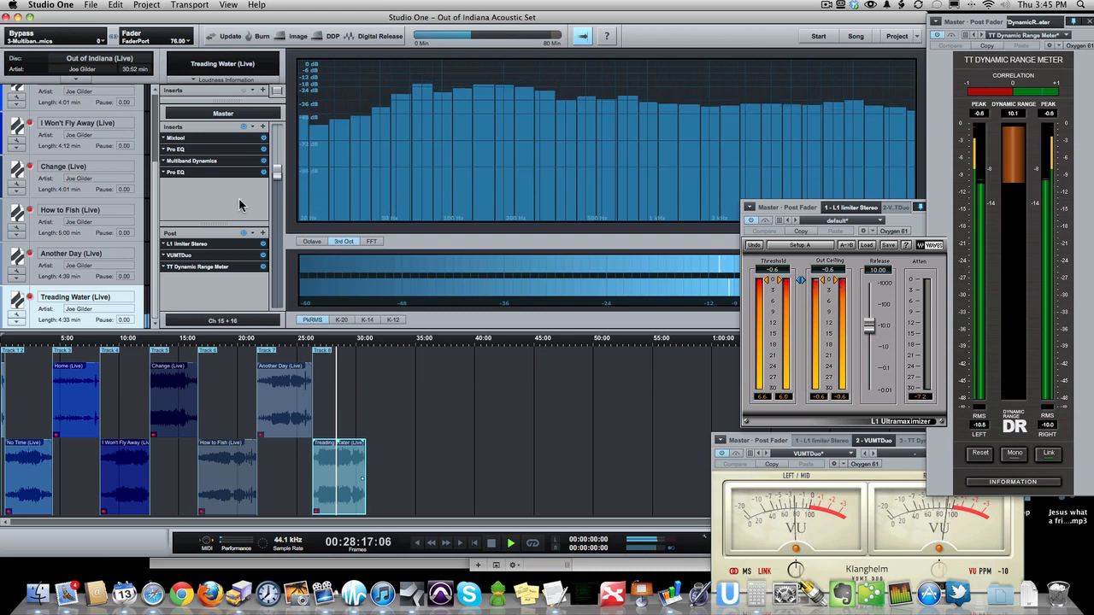